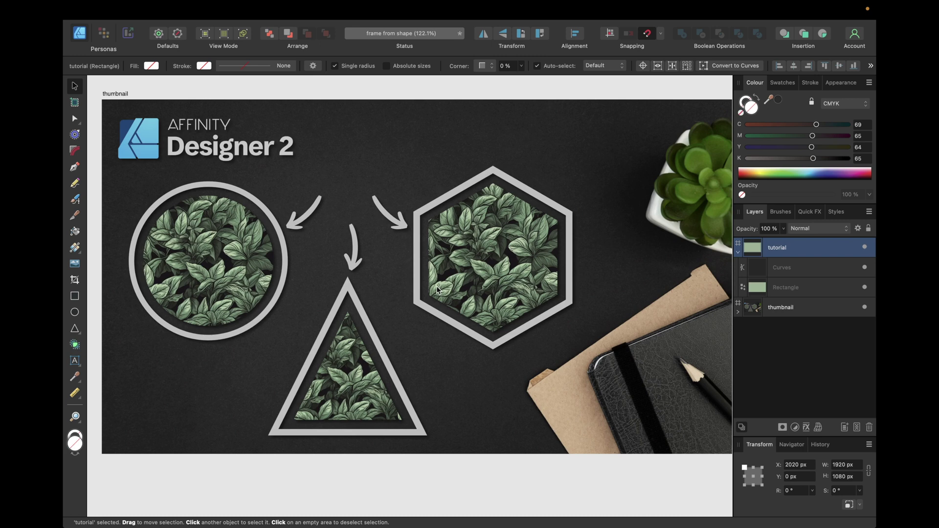
# Scroll right until the 1920 × 1080 px green 'tutorial' artboard fills the window
pyautogui.hscroll(10, 437, 286)
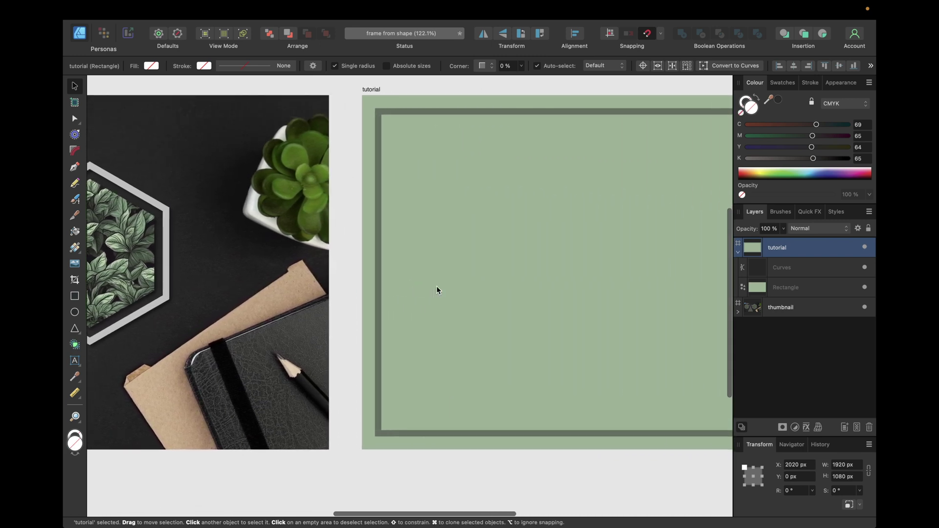
pyautogui.hscroll(10, 436, 285)
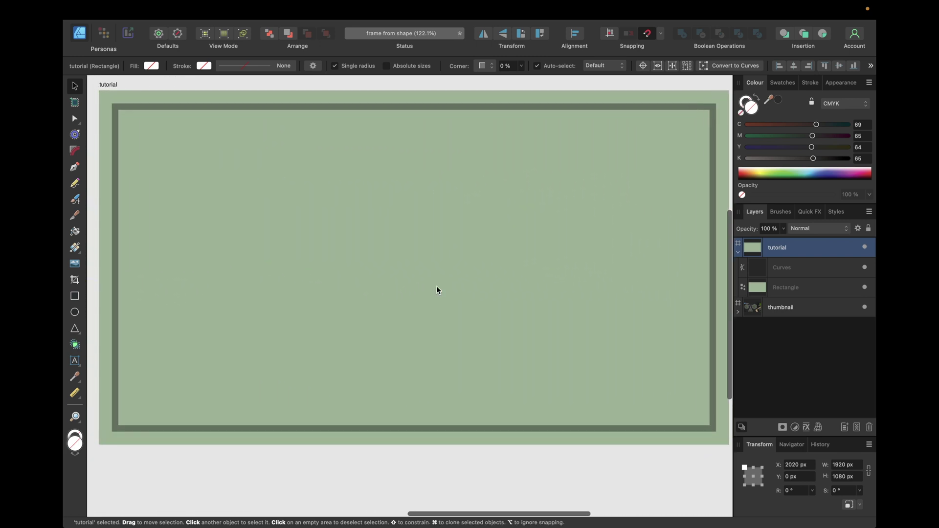
pyautogui.hscroll(1, 437, 286)
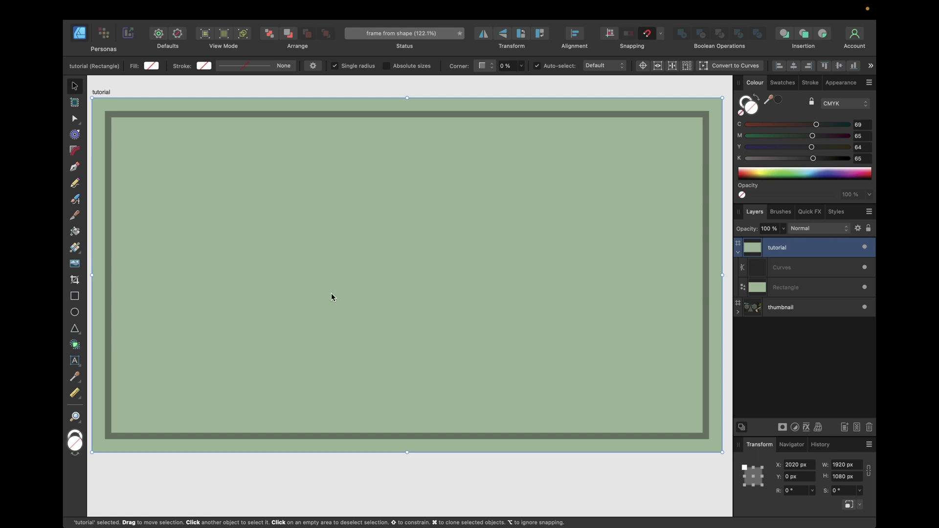
# Draw a 417.3 px circle in the artboard's upper left and set its fill to none
pyautogui.click(75, 313)
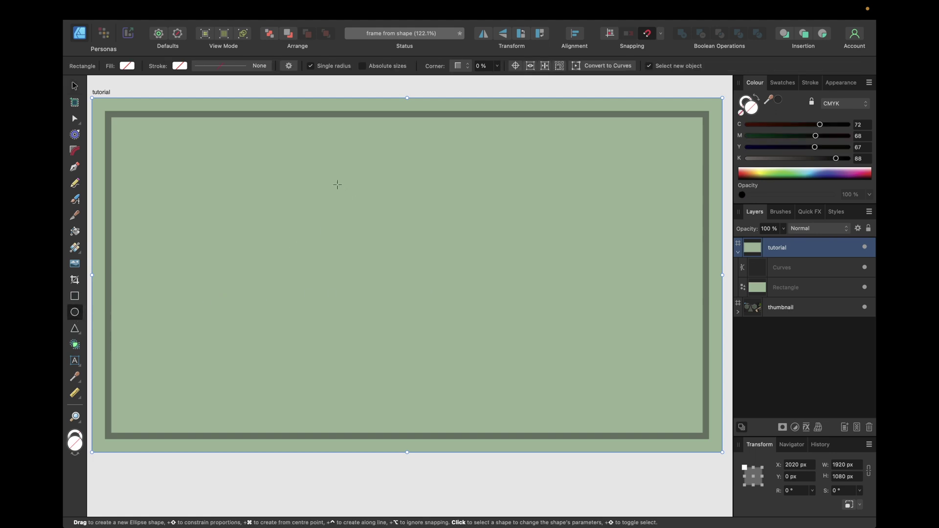
pyautogui.moveTo(270, 165); pyautogui.dragTo(438, 268)
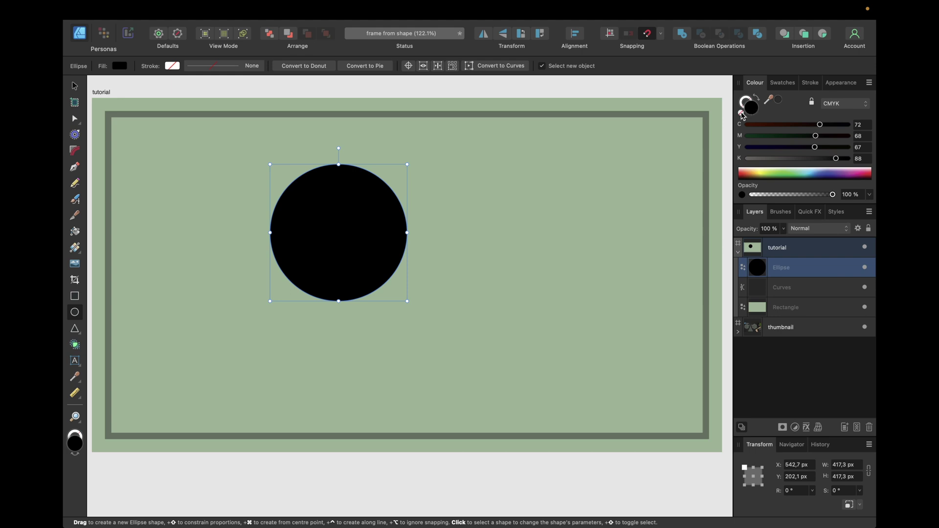
pyautogui.click(742, 114)
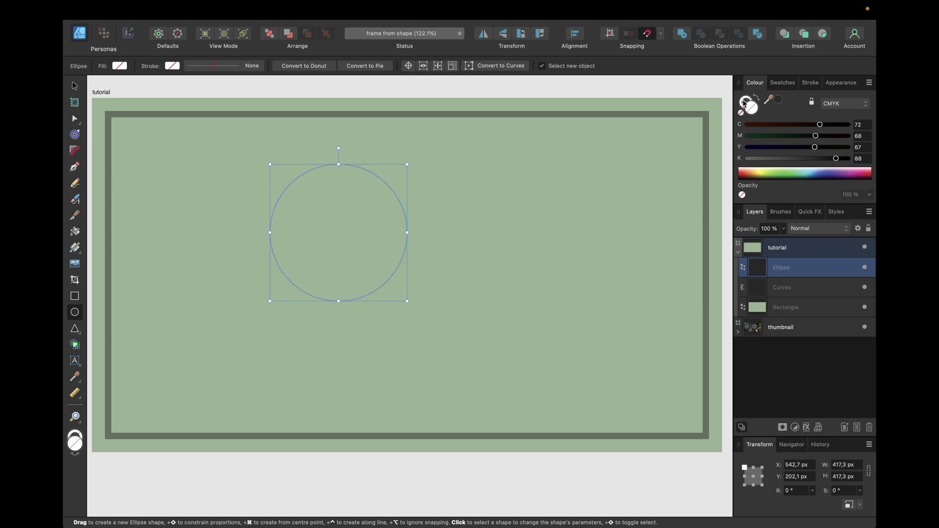
pyautogui.click(744, 102)
# Give the circle a white 7 pt outline with mitre joins
pyautogui.click(789, 84)
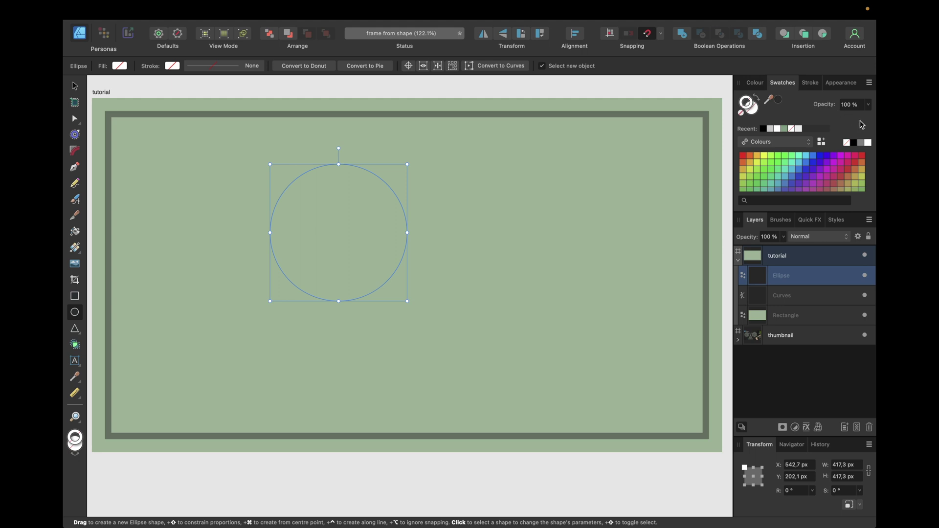
pyautogui.click(870, 143)
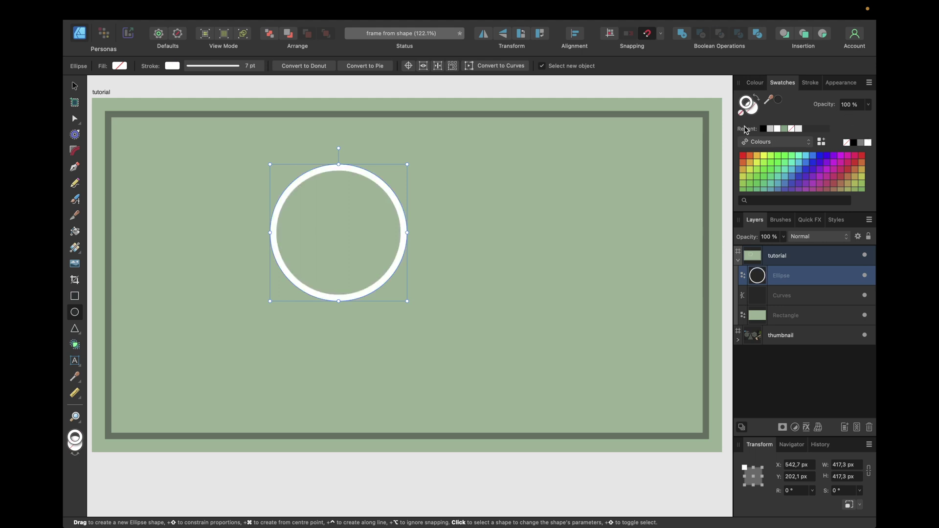
pyautogui.click(810, 84)
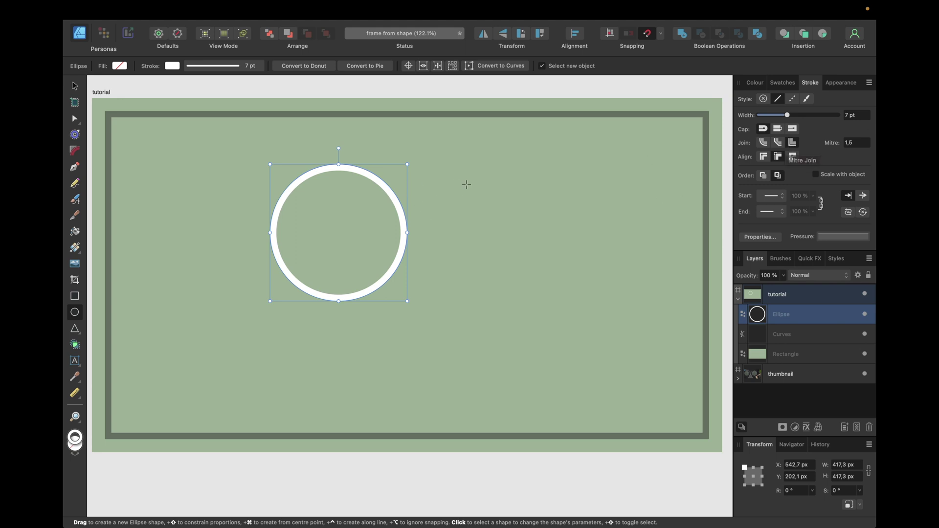
pyautogui.click(793, 143)
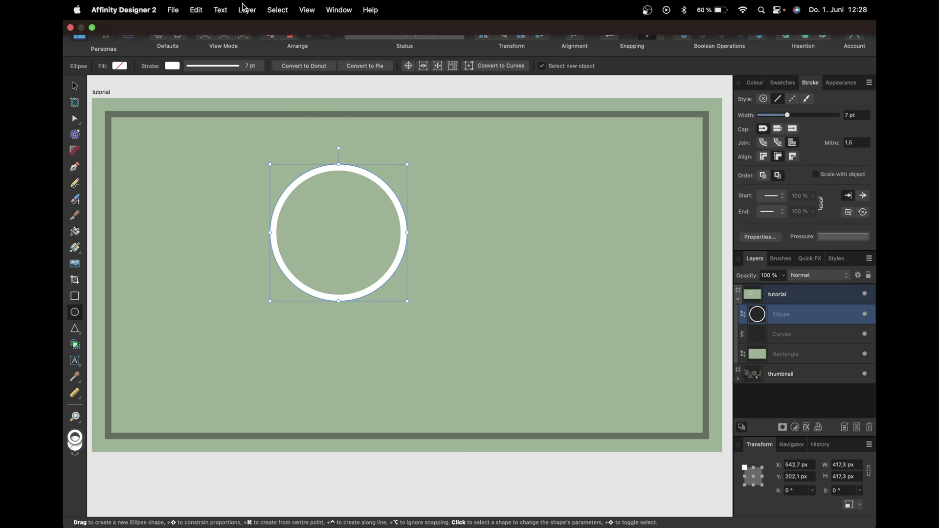
# Expand the circle's white stroke into a filled ring shape and inspect its nodes
pyautogui.click(250, 6)
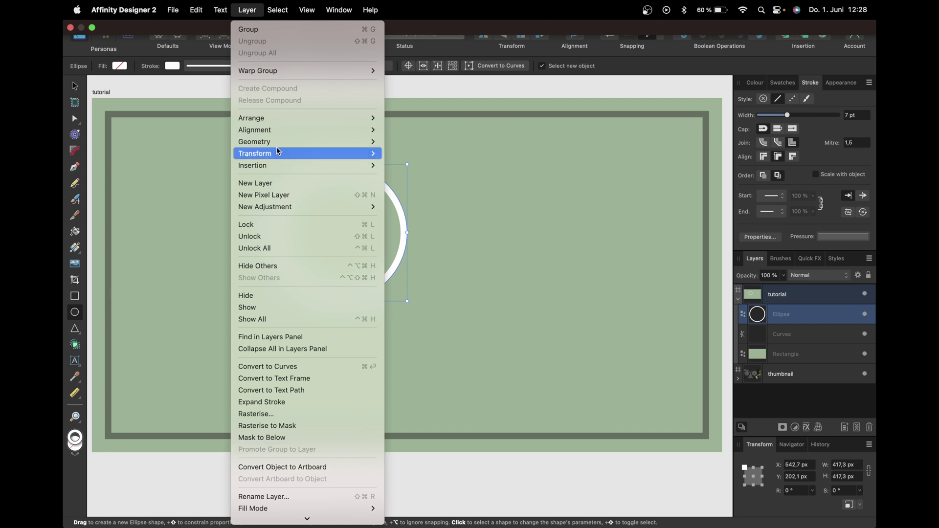
pyautogui.click(285, 402)
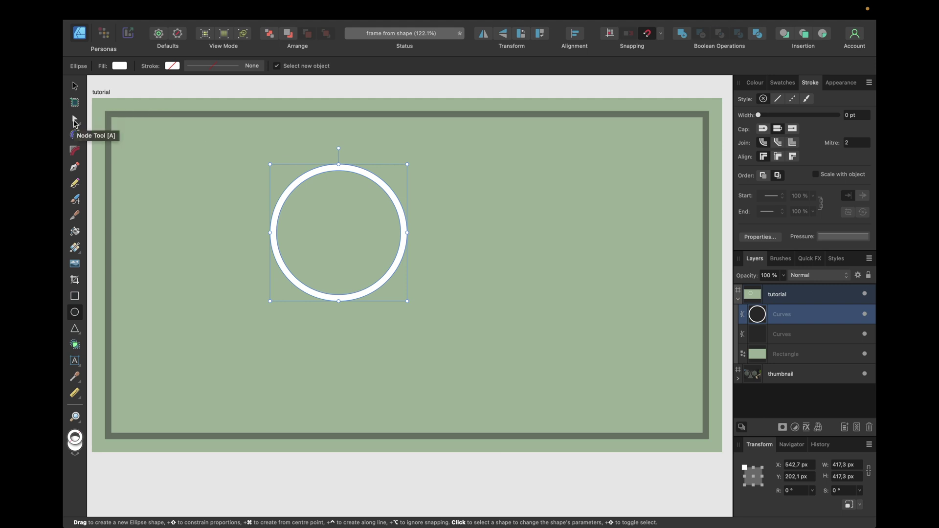
pyautogui.click(75, 121)
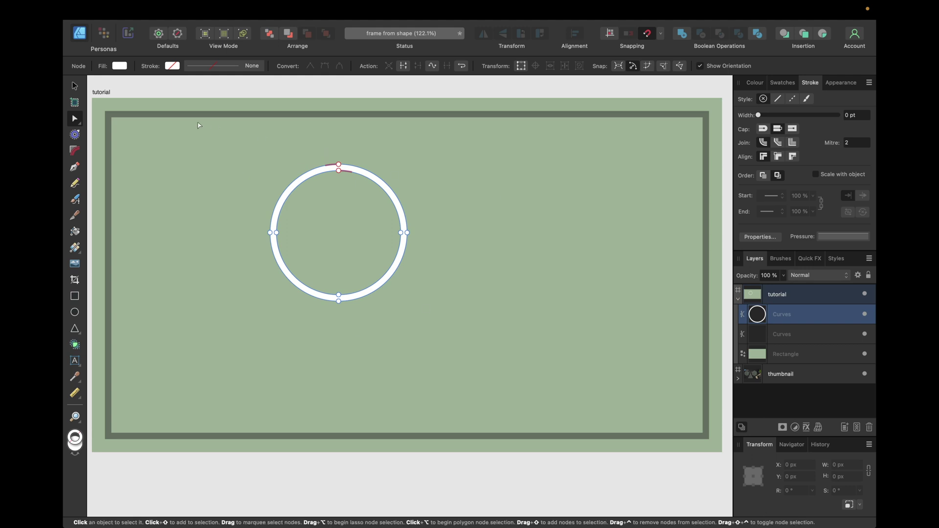
pyautogui.click(74, 87)
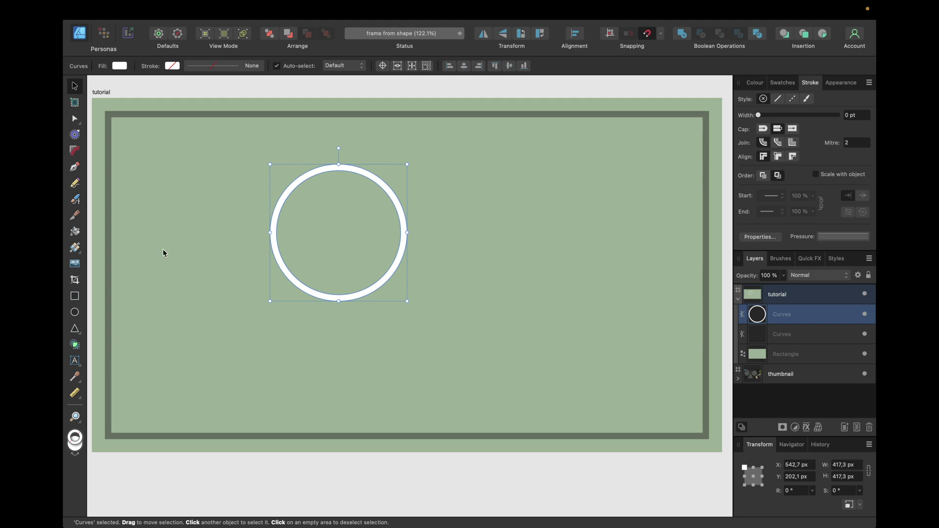
# Draw a smaller circle inside the white ring
pyautogui.click(74, 312)
pyautogui.click(324, 199)
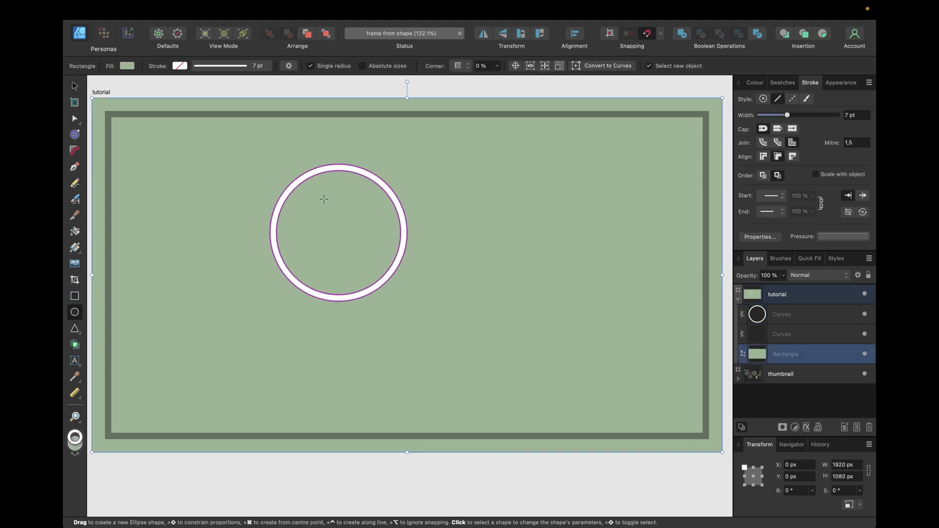
pyautogui.moveTo(306, 190); pyautogui.dragTo(403, 286)
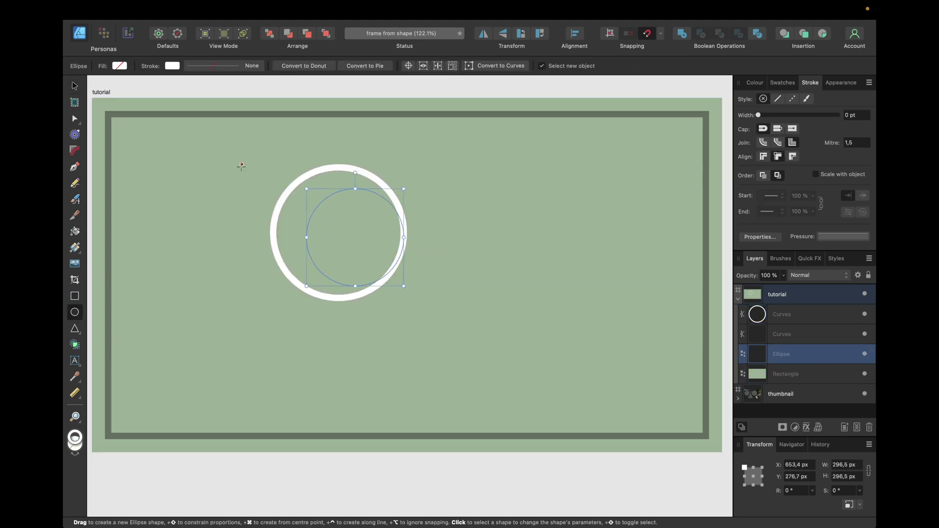
pyautogui.press('v')
# Fill the small circle dark grey and snap it to the ring's centre
pyautogui.click(784, 83)
pyautogui.click(758, 109)
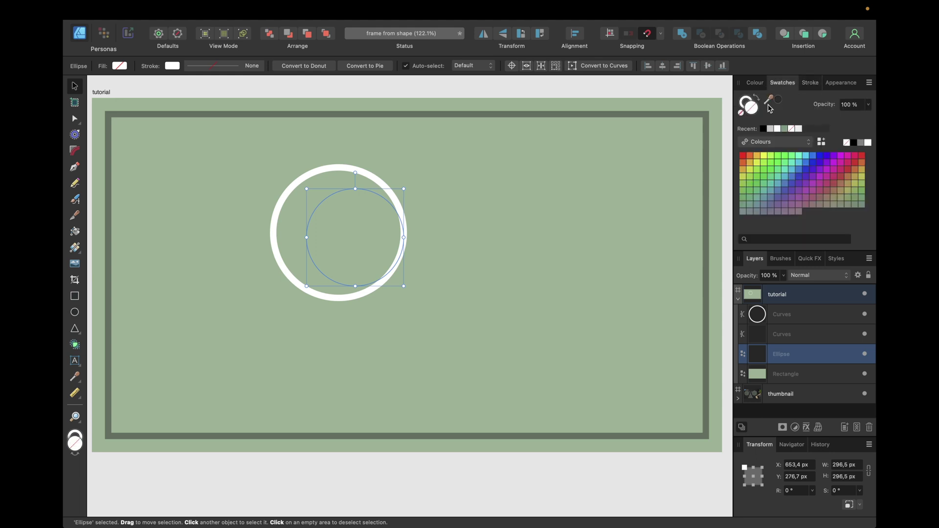
pyautogui.moveTo(363, 235); pyautogui.dragTo(354, 234)
pyautogui.click(494, 175)
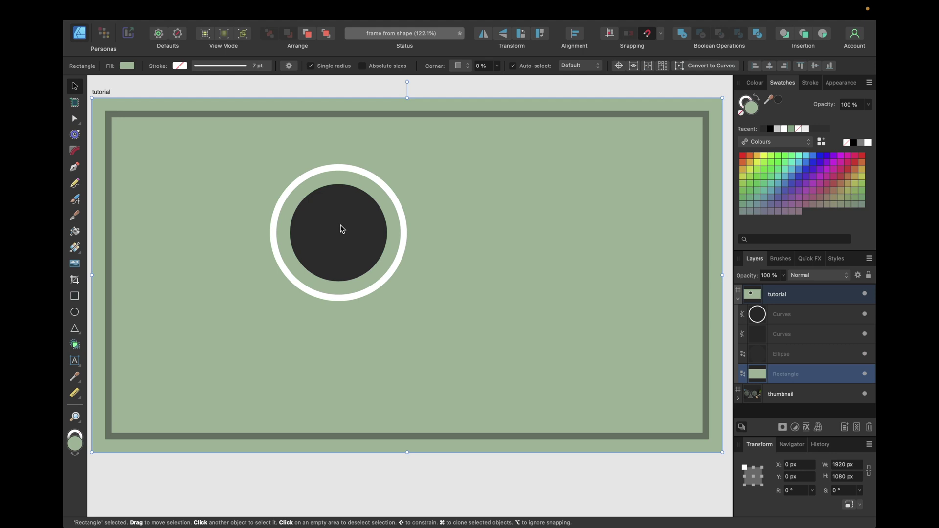
pyautogui.click(368, 181)
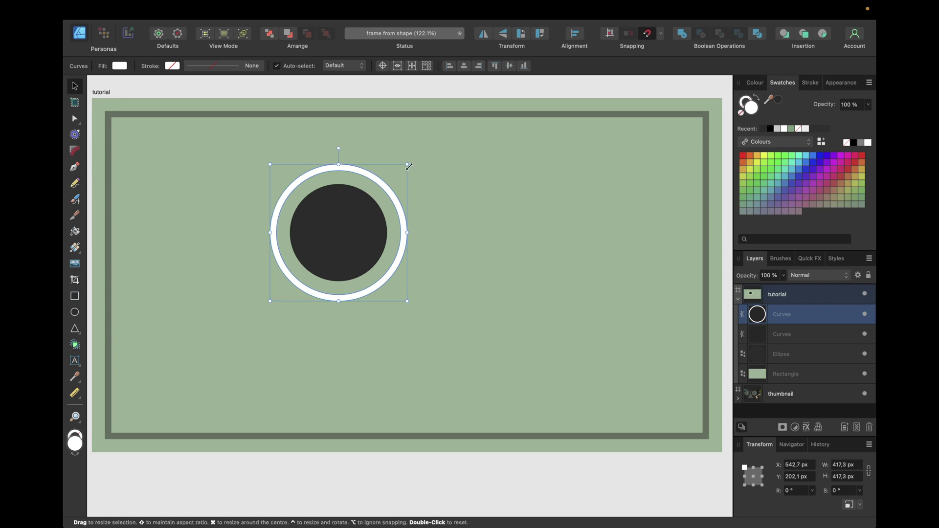
pyautogui.click(375, 191)
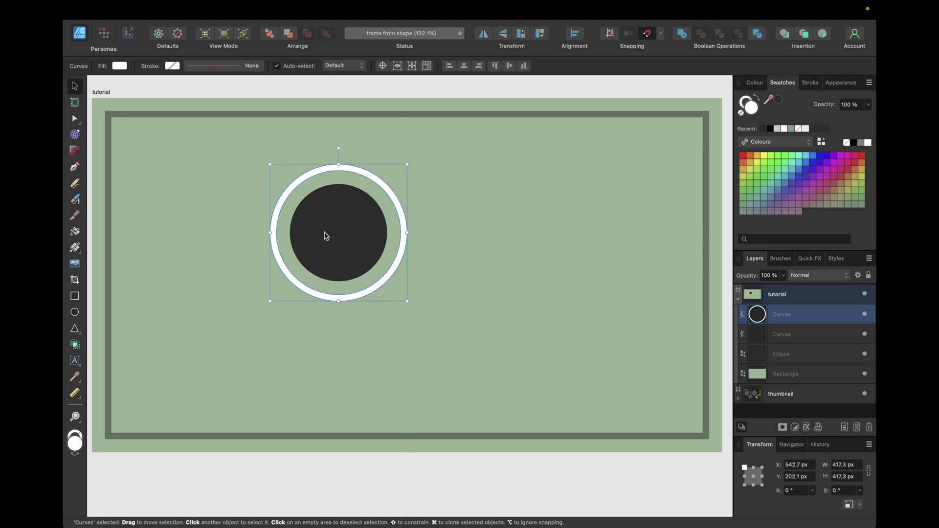
# Scale the white ring down from its centre to 374.3 × 374.3 px
pyautogui.click(407, 165)
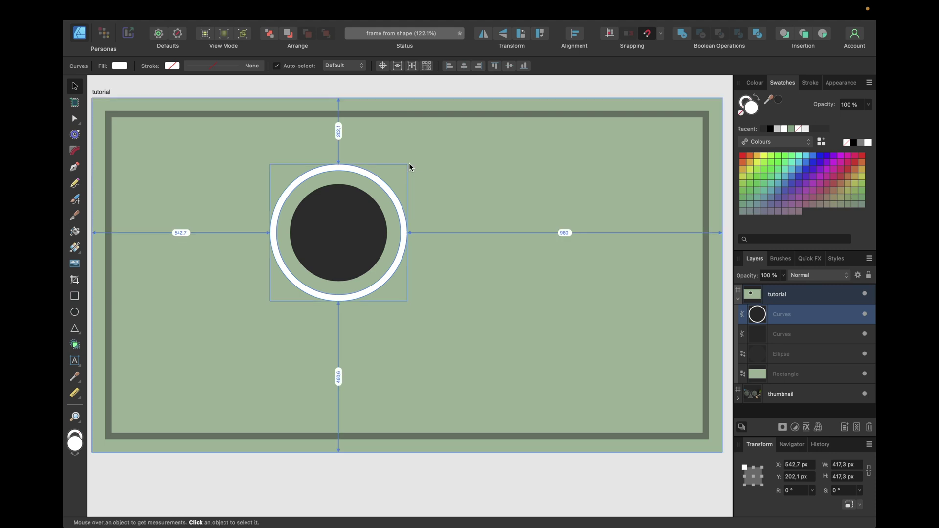
pyautogui.moveTo(407, 166)
pyautogui.mouseDown()
pyautogui.moveTo(440, 147)
pyautogui.moveTo(400, 172)
pyautogui.mouseUp()
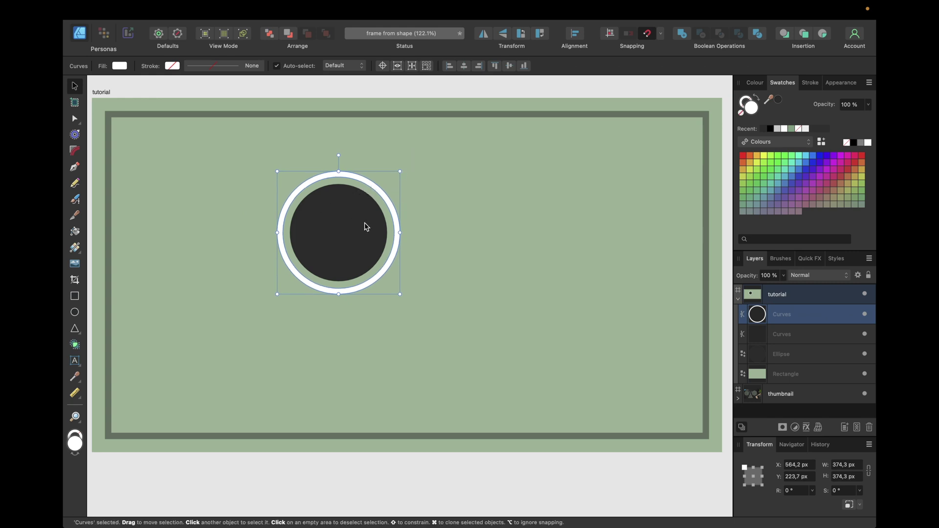
pyautogui.click(190, 252)
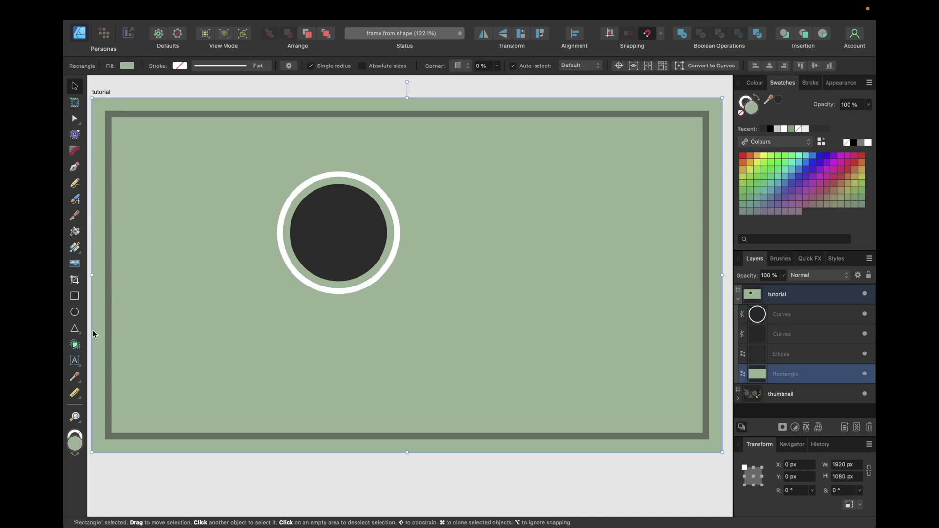
# Draw a 382.4 px triangle right of the ring with no fill and a white 7 pt outline
pyautogui.click(75, 329)
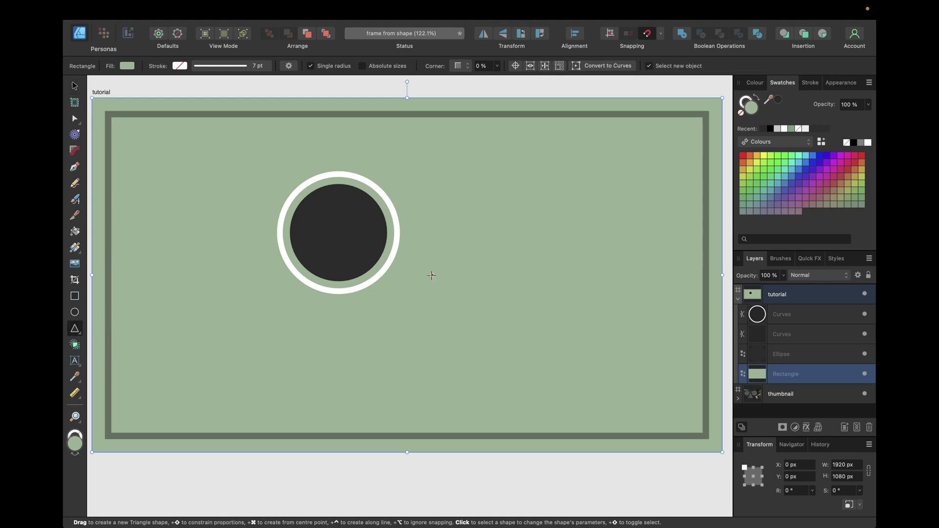
pyautogui.moveTo(465, 184); pyautogui.dragTo(591, 309)
pyautogui.click(741, 112)
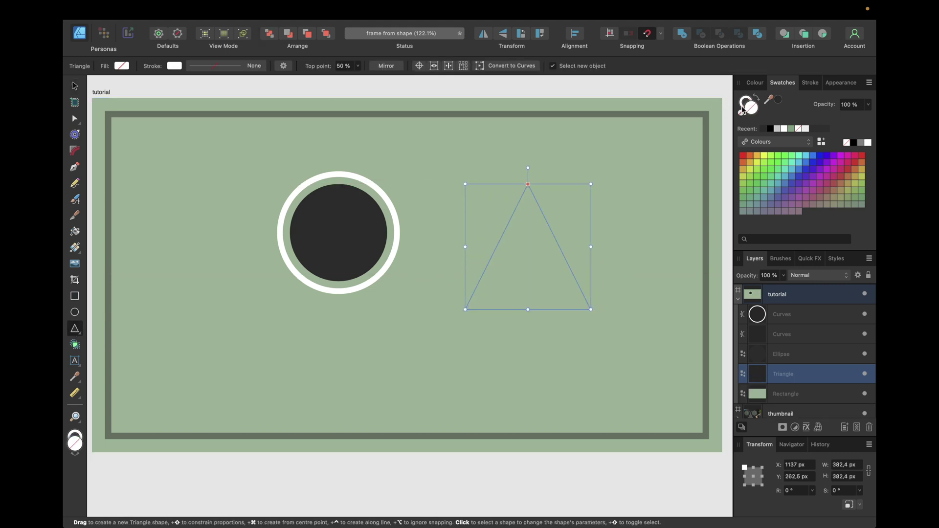
pyautogui.click(747, 104)
pyautogui.click(868, 142)
pyautogui.click(810, 83)
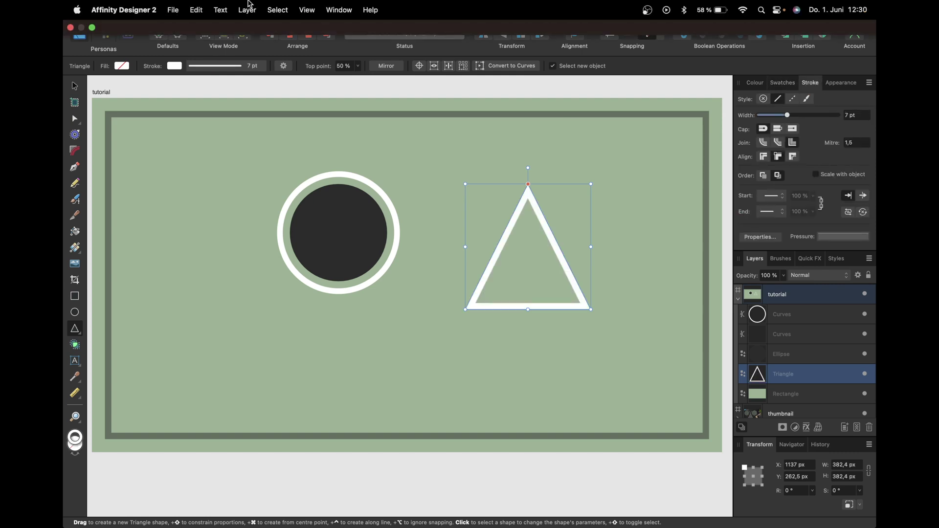
pyautogui.click(239, 5)
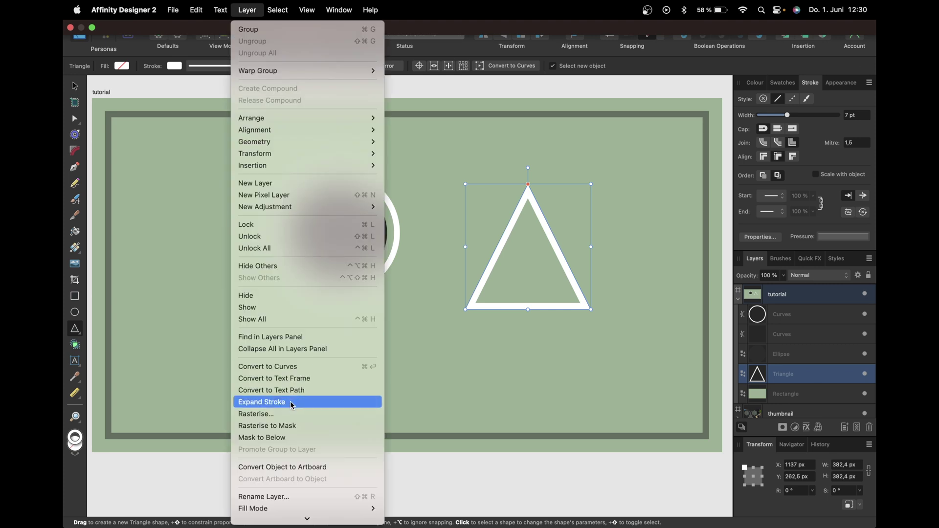
# Expand the triangle's stroke into a white-filled Curves shape and reselect it
pyautogui.click(295, 402)
pyautogui.click(74, 86)
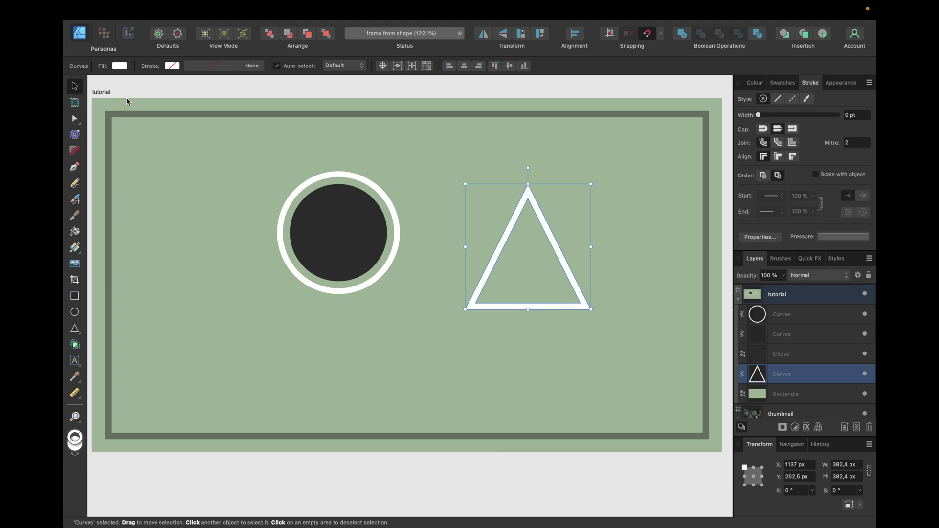
pyautogui.click(186, 93)
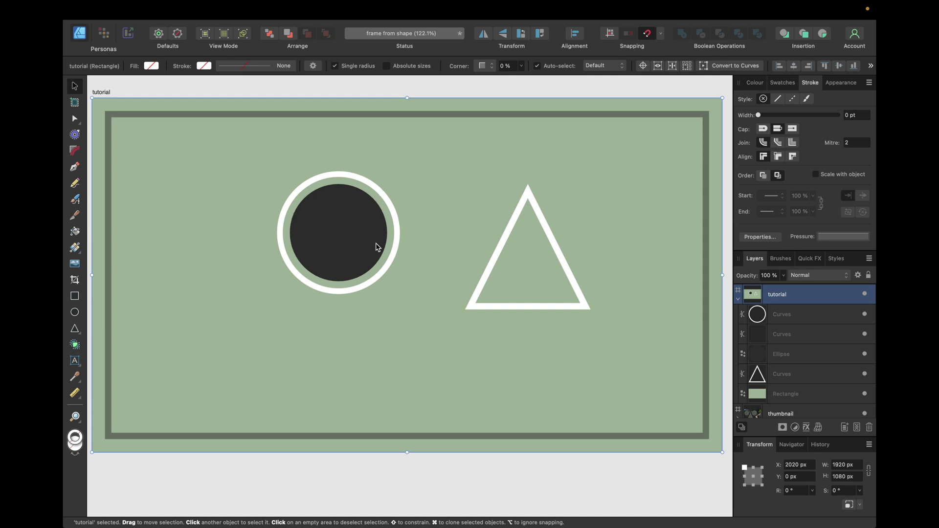
pyautogui.click(526, 250)
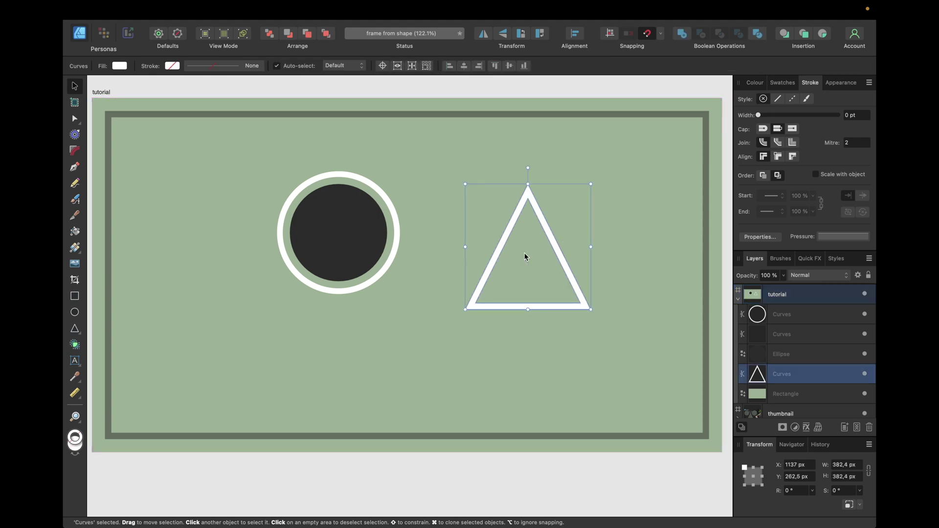
# Duplicate the triangle frame, shrink it inside the original, centre it and fill it dark grey
pyautogui.press('super+j')
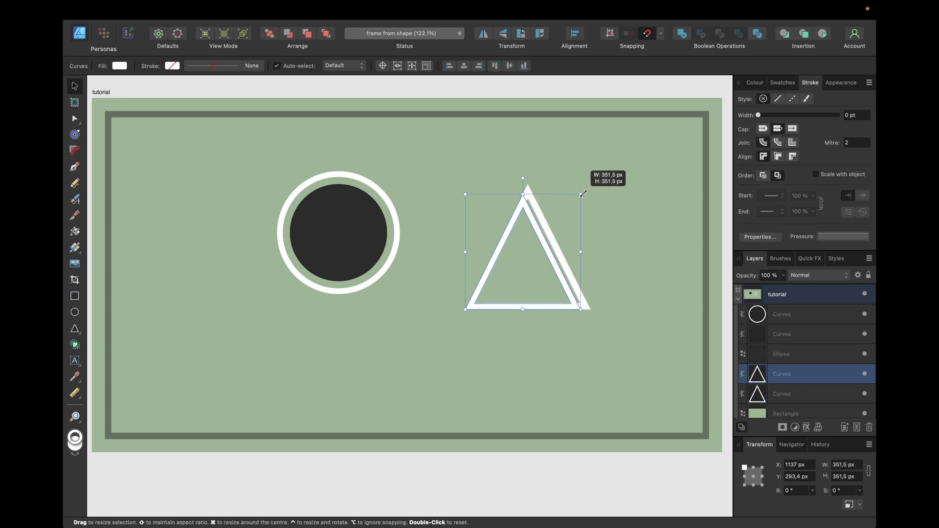
pyautogui.moveTo(583, 194); pyautogui.dragTo(566, 216)
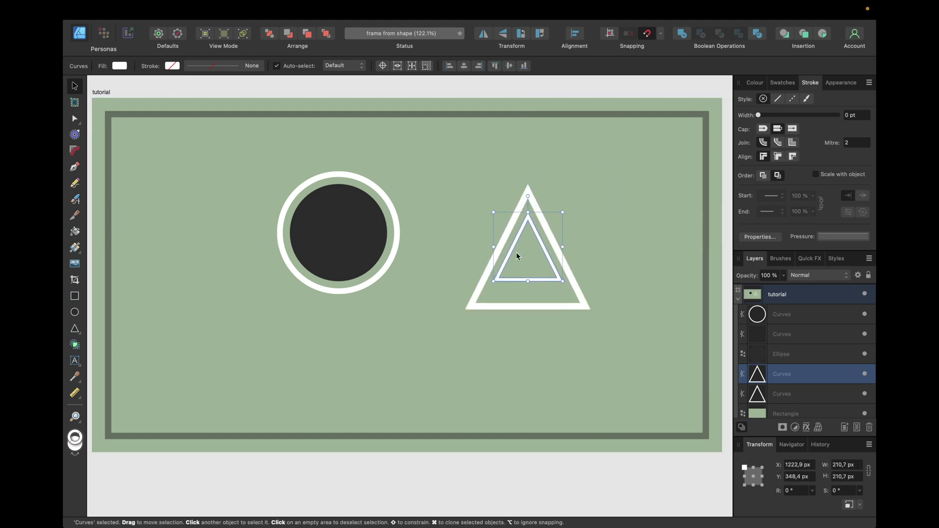
pyautogui.moveTo(530, 245); pyautogui.dragTo(534, 252)
pyautogui.click(782, 82)
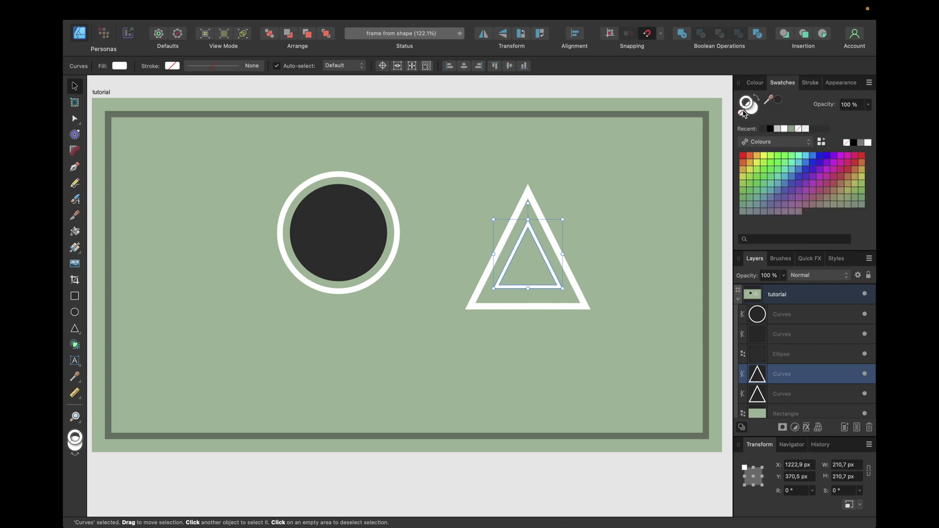
pyautogui.click(779, 101)
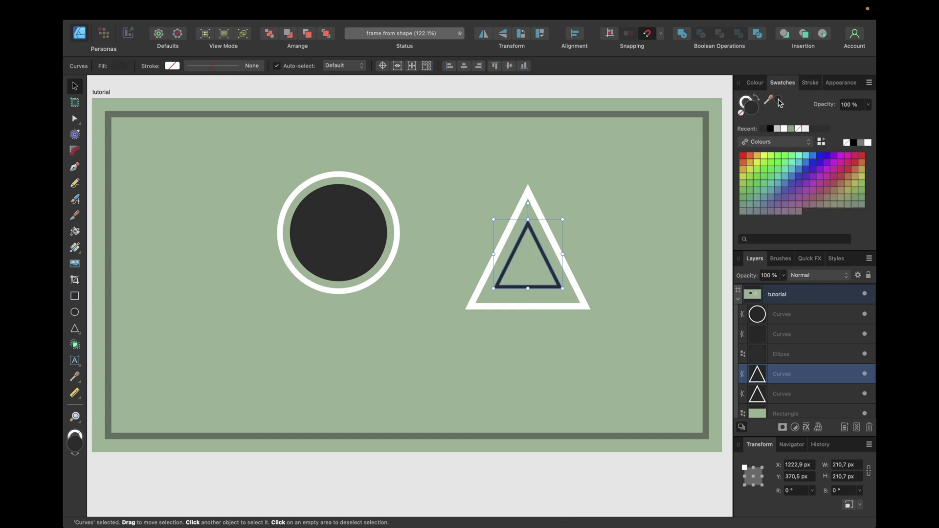
# Delete the inner contour's nodes to make a solid 210.7 px dark triangle, then nudge it lower
pyautogui.press('a')
pyautogui.scroll(3, 544, 247)
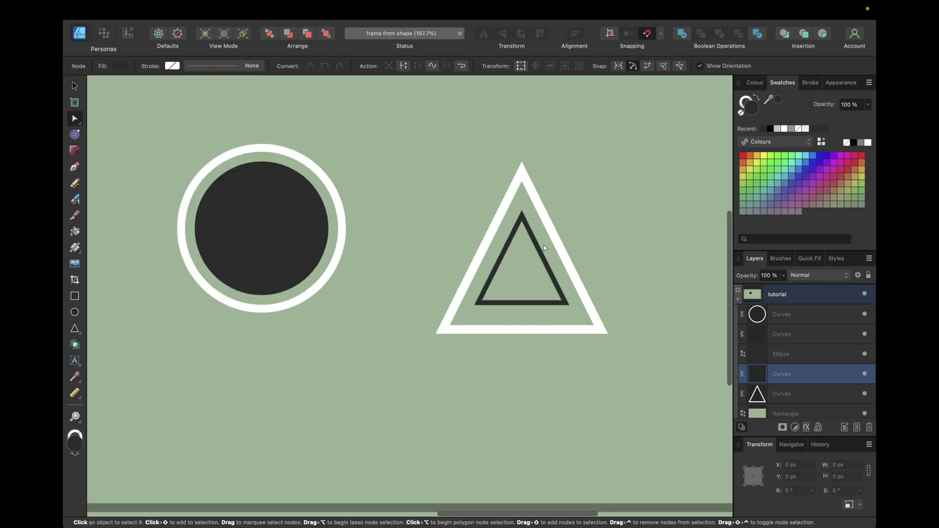
pyautogui.click(515, 214)
pyautogui.press('Delete')
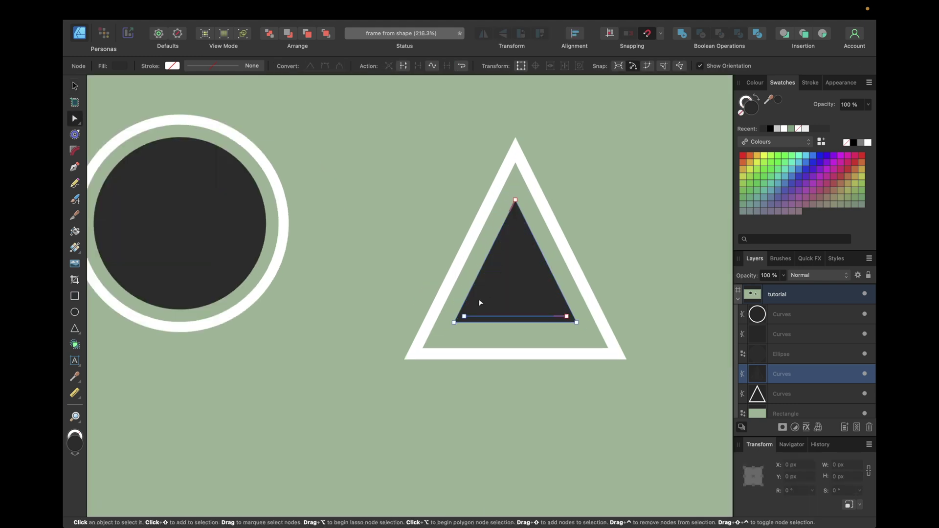
pyautogui.press('Delete')
pyautogui.press('v')
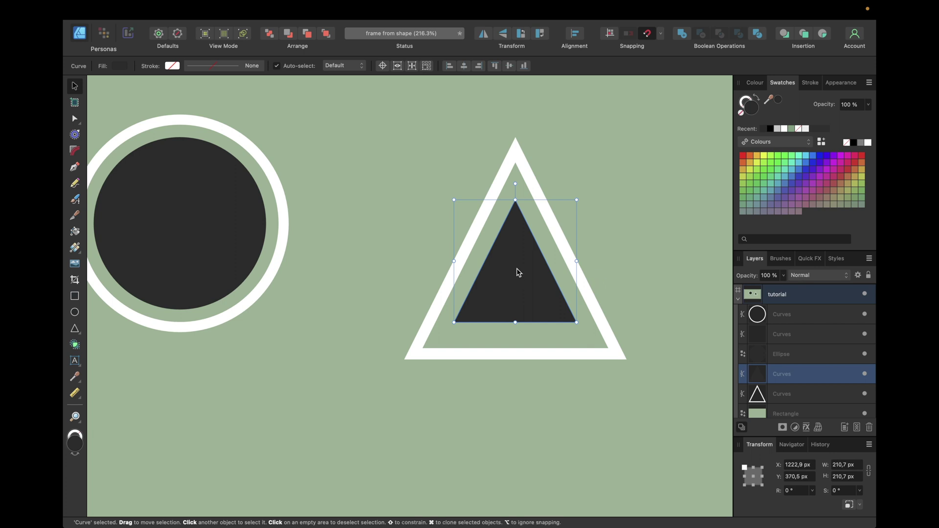
pyautogui.moveTo(518, 273); pyautogui.dragTo(518, 273)
# Draw a dark rectangle in the artboard's lower left
pyautogui.click(665, 210)
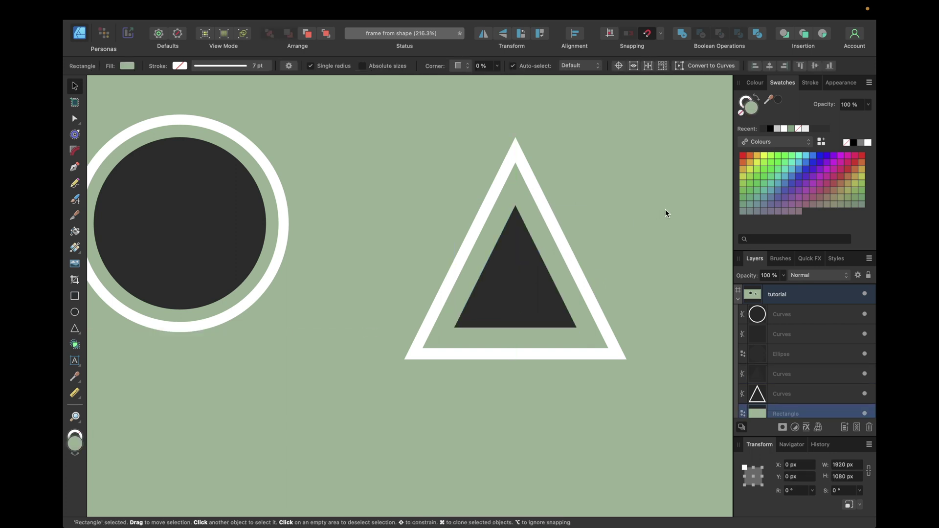
pyautogui.scroll(-5, 589, 233)
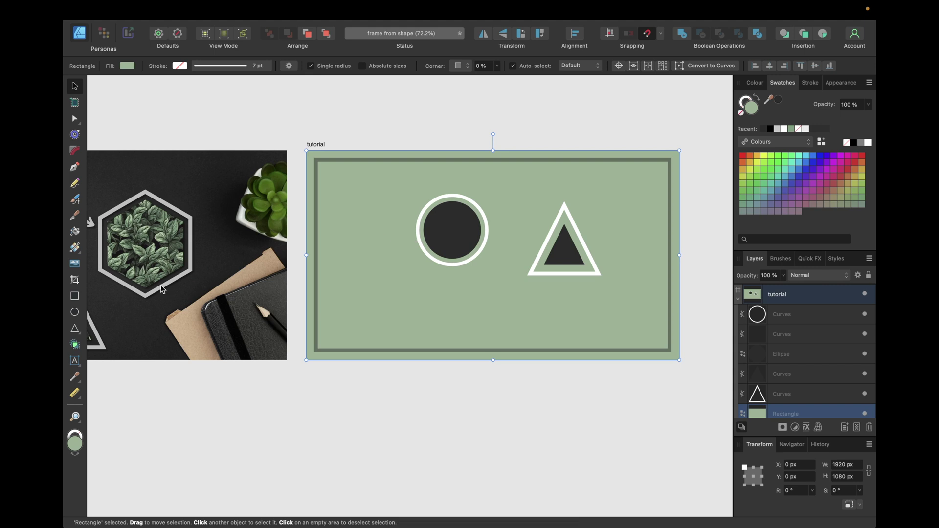
pyautogui.click(74, 296)
pyautogui.moveTo(339, 275); pyautogui.dragTo(462, 326)
pyautogui.scroll(4, 461, 326)
pyautogui.hscroll(-1, 461, 325)
# Move and resize the dark rectangle to 423.1 × 175.4 px below the circle frame
pyautogui.press('v')
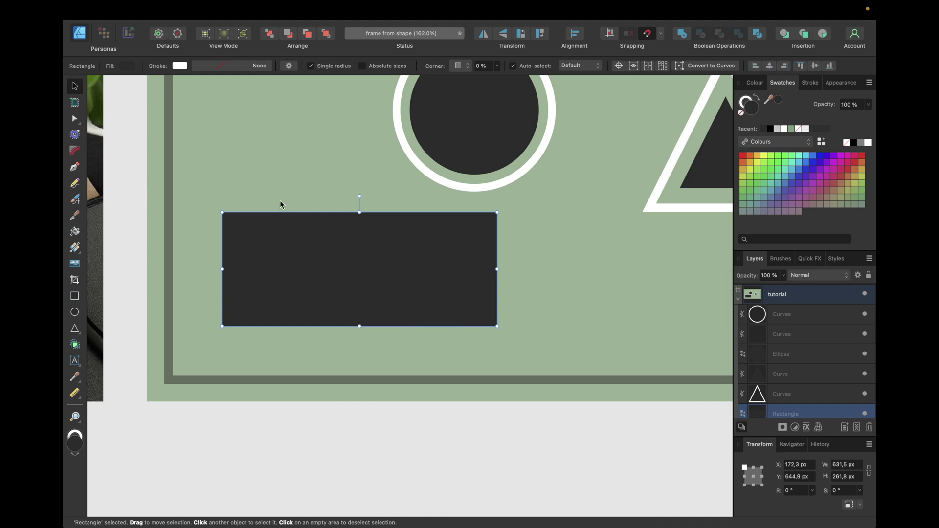
pyautogui.moveTo(438, 256); pyautogui.dragTo(441, 265)
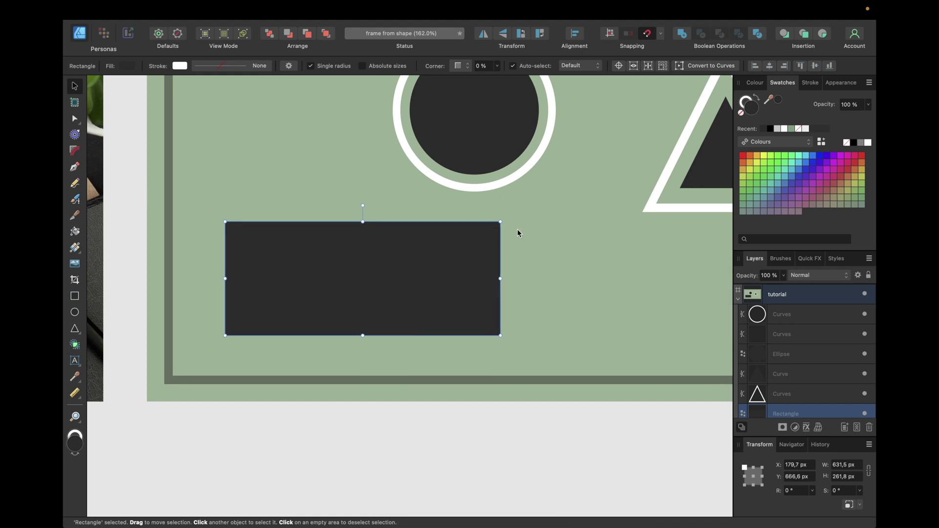
pyautogui.moveTo(504, 221); pyautogui.dragTo(410, 259)
pyautogui.moveTo(372, 282); pyautogui.dragTo(399, 281)
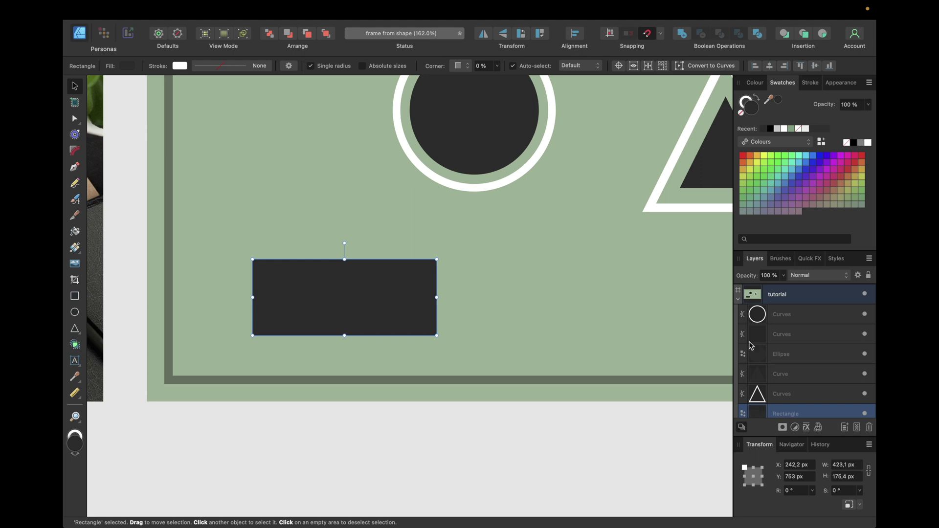
pyautogui.click(744, 103)
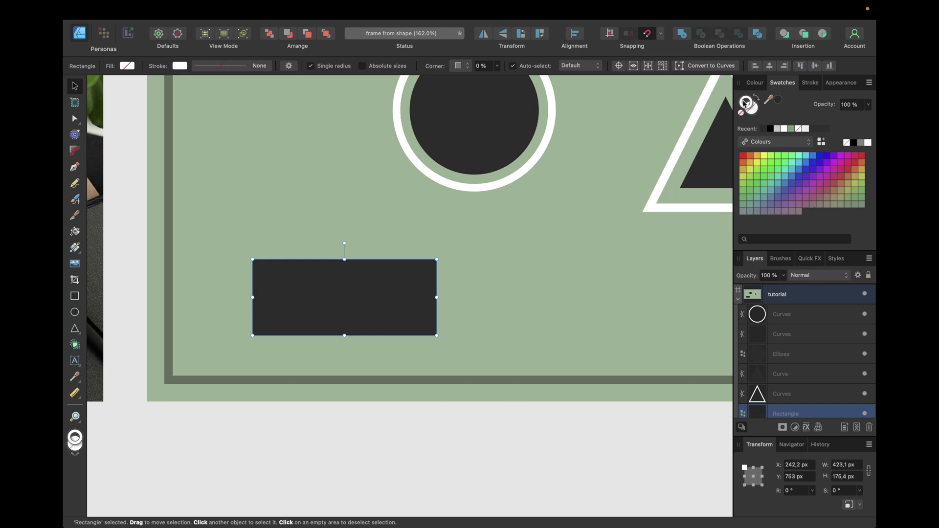
# Give the rectangle a white 7 pt stroke and enlarge it to 619.8 × 256.9 px around the dark rectangle
pyautogui.click(868, 143)
pyautogui.click(810, 82)
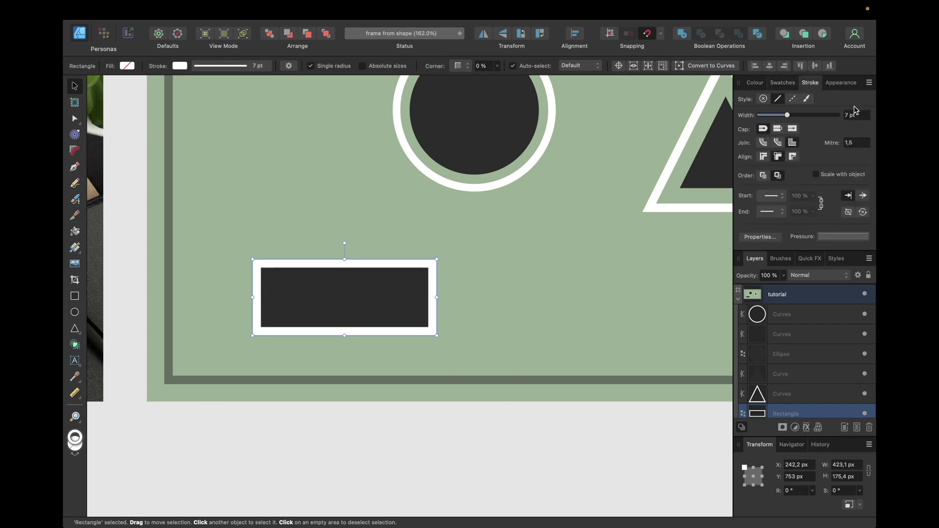
pyautogui.moveTo(437, 259); pyautogui.dragTo(480, 248)
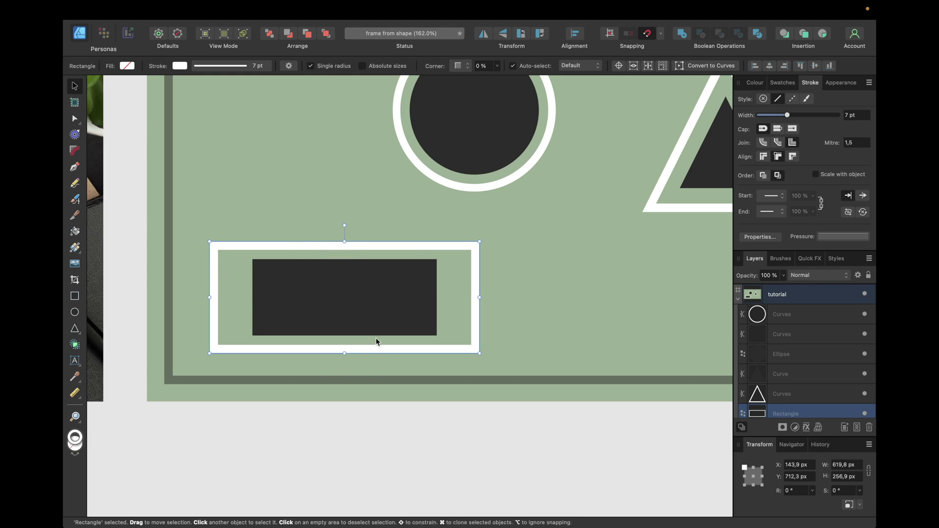
# Expand the white rectangle's stroke into a filled frame shape
pyautogui.click(277, 10)
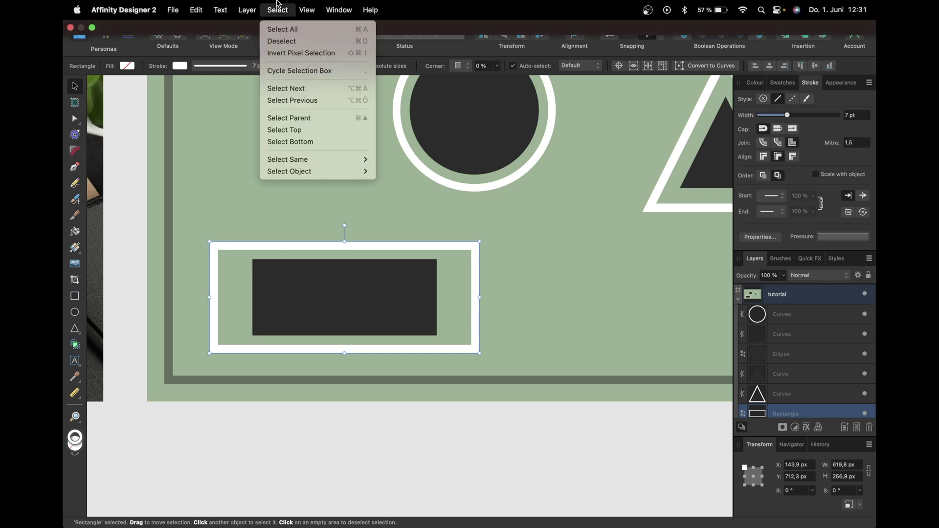
pyautogui.moveTo(247, 10)
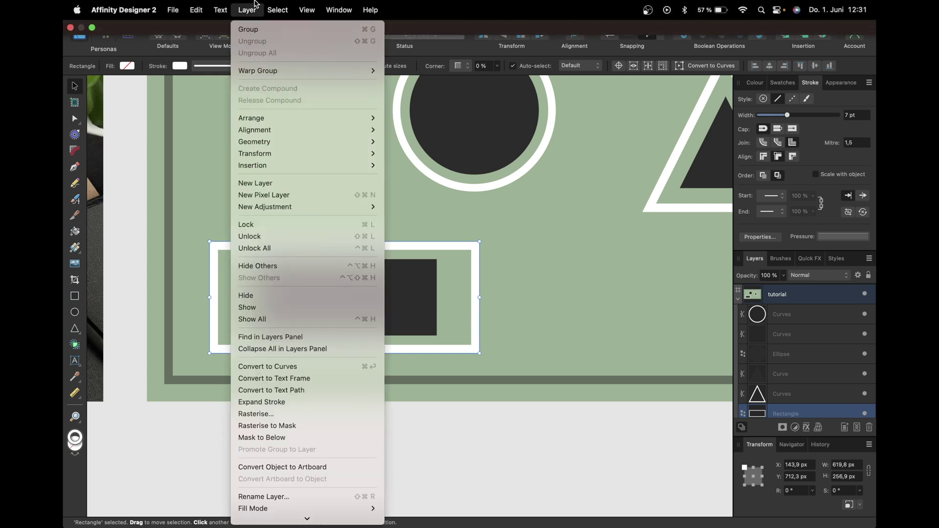
pyautogui.click(265, 402)
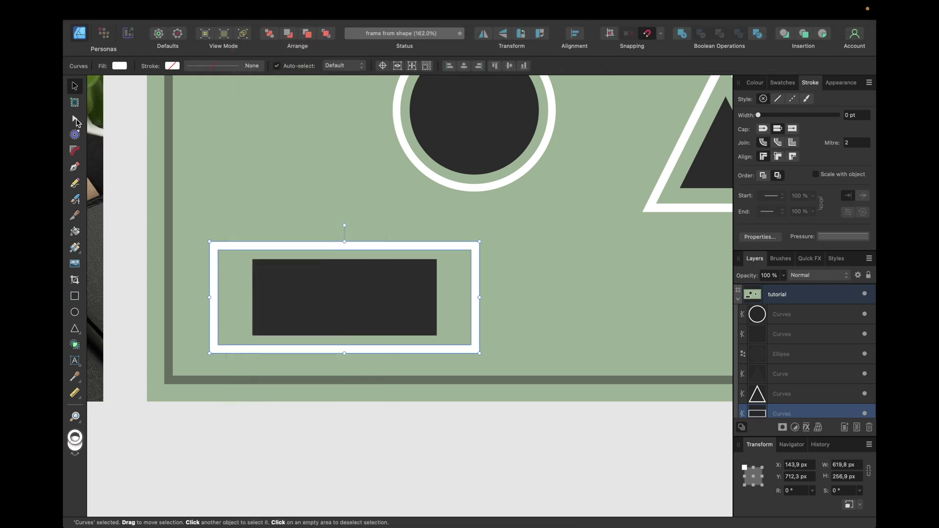
# Pull the frame's left and right nodes inward to narrow it to 516.6 px, then select the green background
pyautogui.click(76, 119)
pyautogui.moveTo(199, 218); pyautogui.dragTo(232, 384)
pyautogui.moveTo(220, 347); pyautogui.dragTo(243, 347)
pyautogui.moveTo(461, 225); pyautogui.dragTo(520, 368)
pyautogui.moveTo(469, 346); pyautogui.dragTo(449, 345)
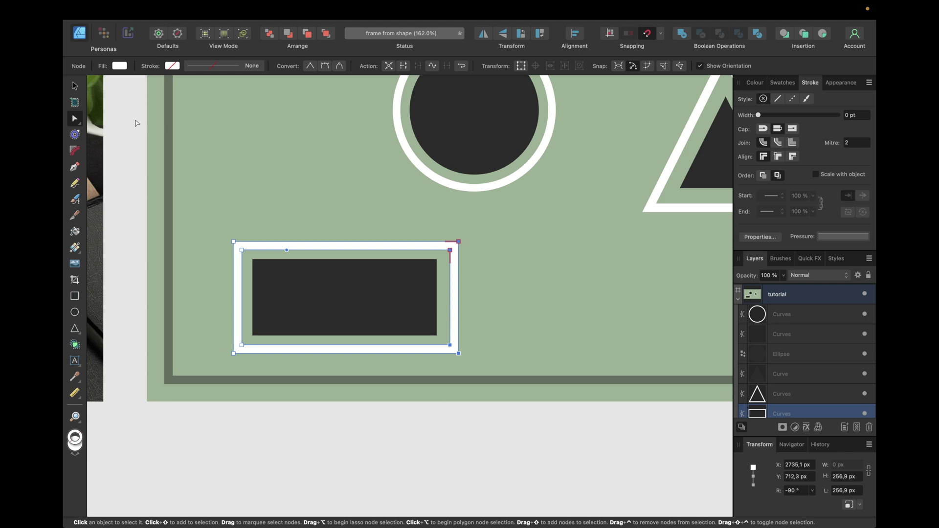
pyautogui.press('v')
pyautogui.moveTo(397, 244); pyautogui.dragTo(397, 246)
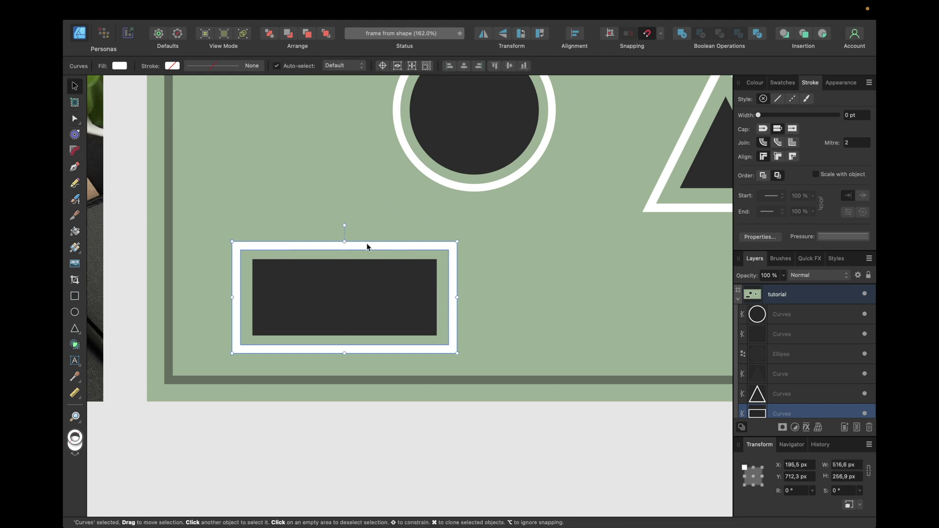
pyautogui.click(495, 245)
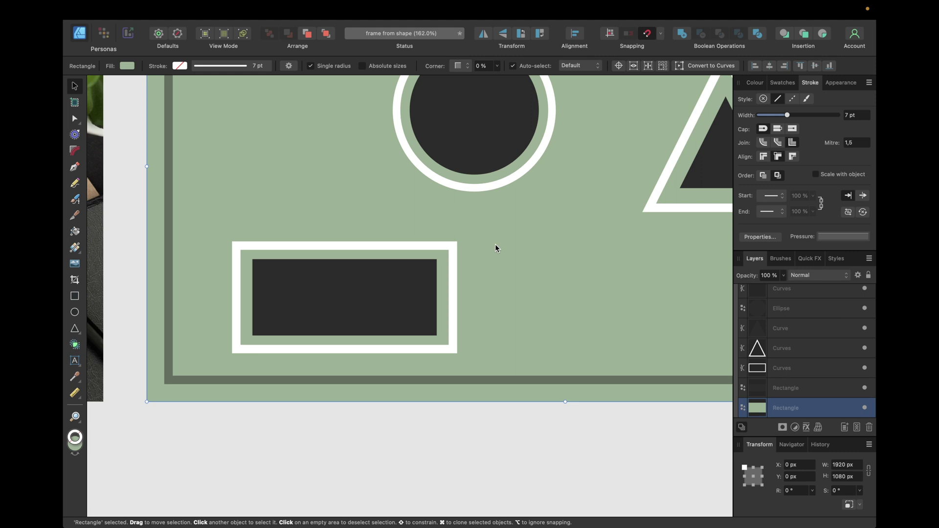